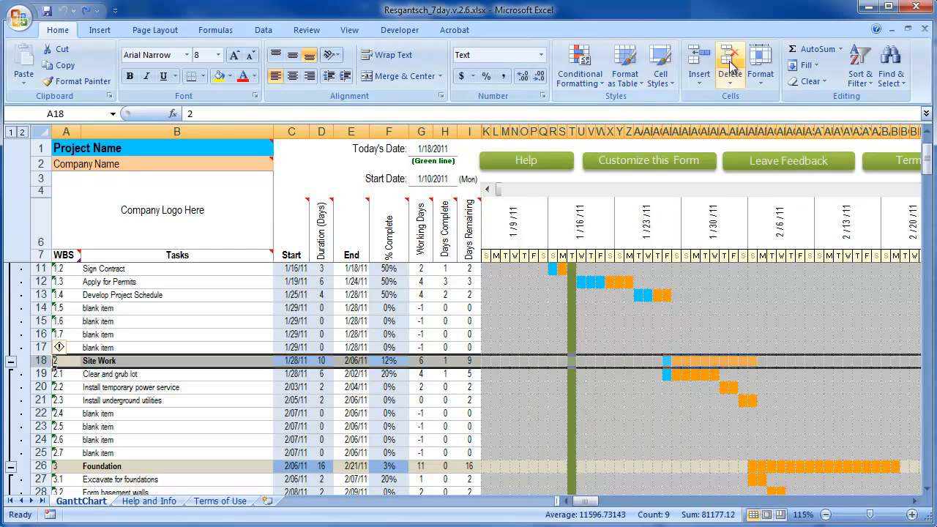
Minimize the ribbon to show more rows of the Gantt chart
right_click(513, 34)
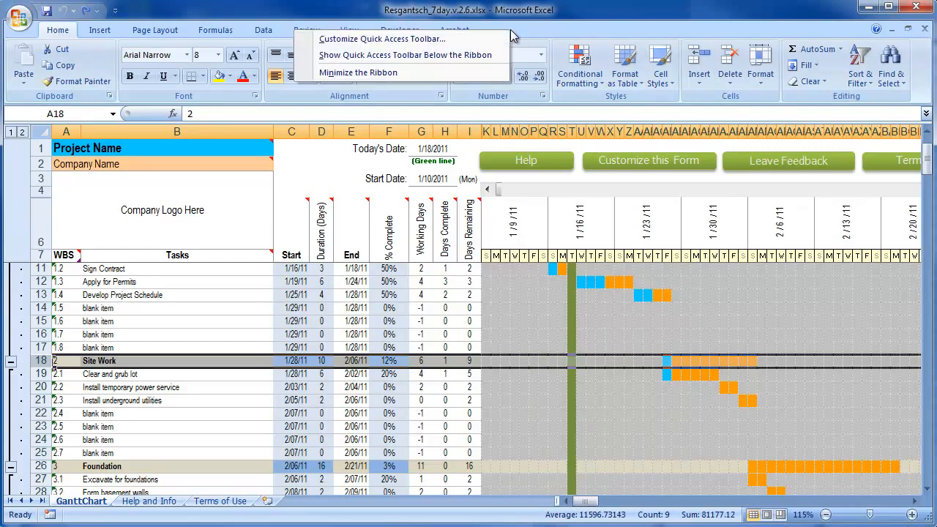
left_click(478, 71)
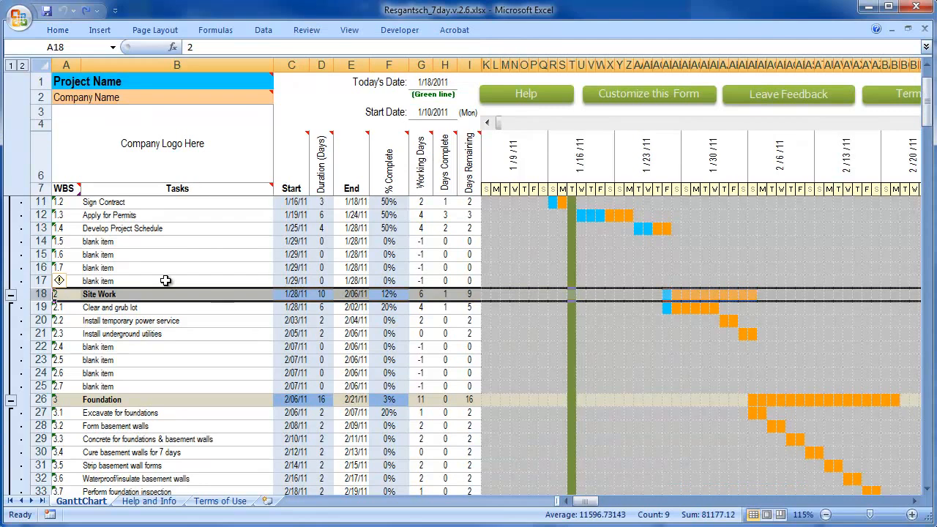
Copy the entire Site Work section, rows 18 through 25
left_click_drag(41, 294, 40, 387)
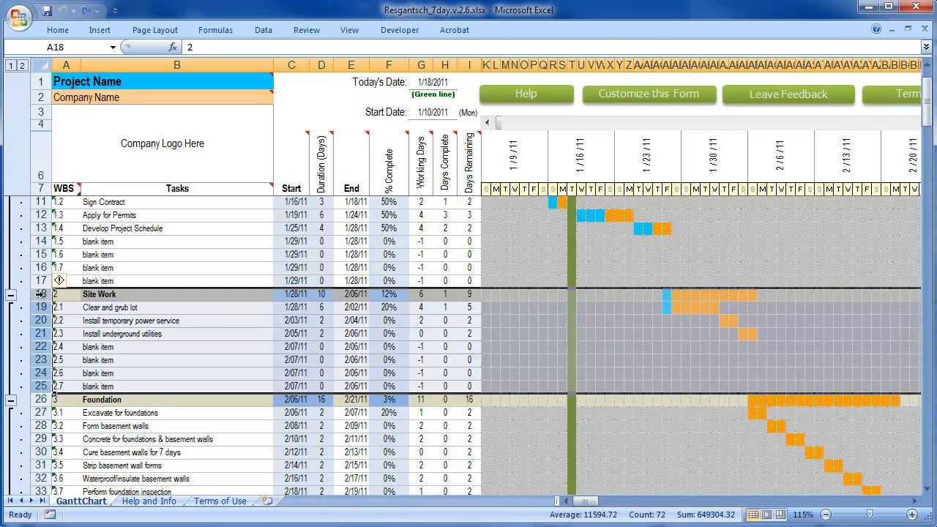
scroll(40, 294, "down", 3)
left_click(40, 438)
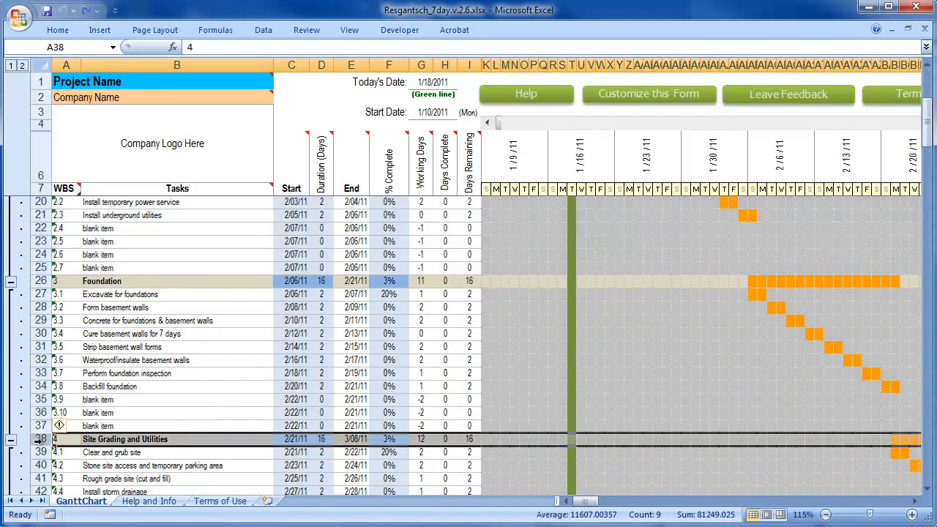
scroll(92, 410, "up", 3)
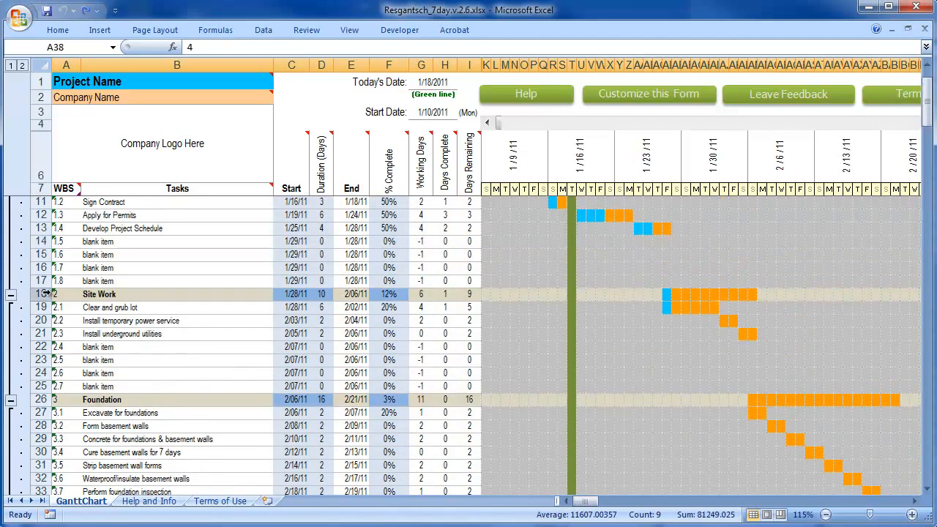
left_click(41, 294)
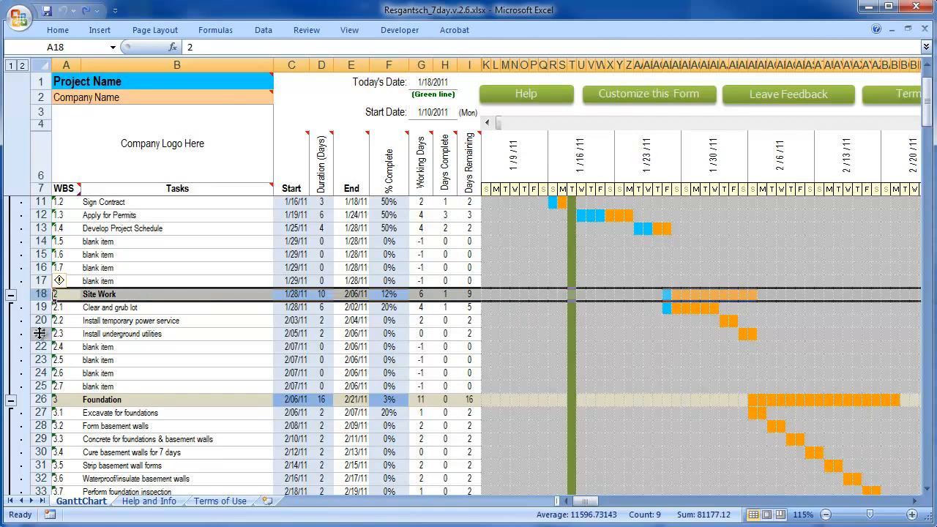
left_click(41, 386, "shift")
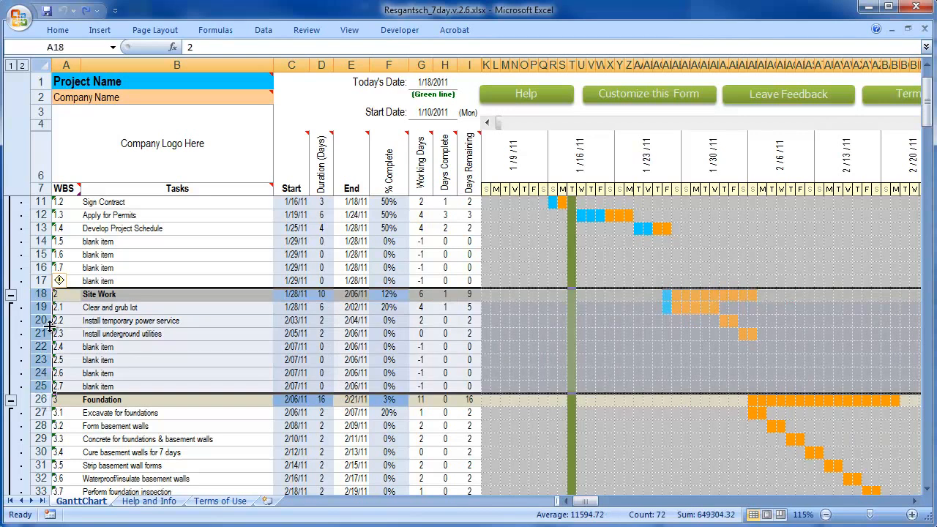
right_click(42, 387)
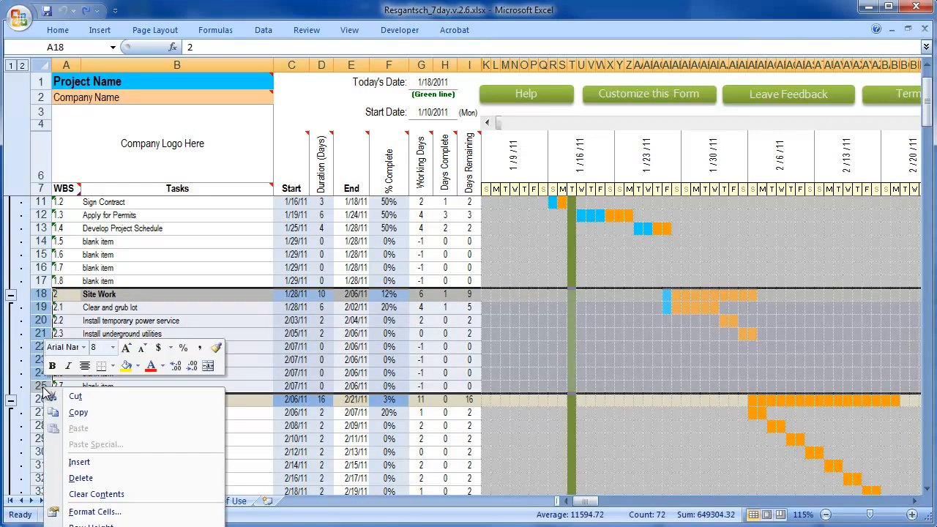
left_click(75, 415)
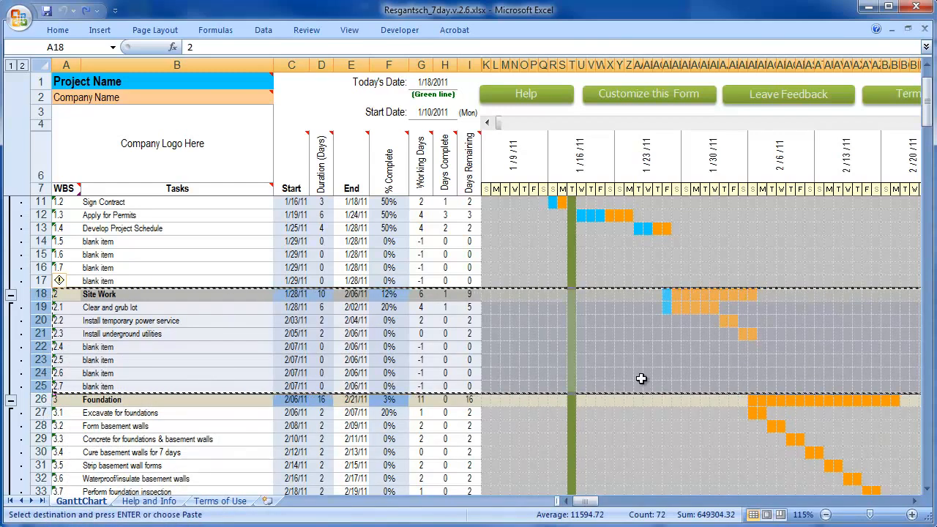
Insert the copied section at row 38, directly above Site Grading and Utilities
scroll(109, 300, "down", 8)
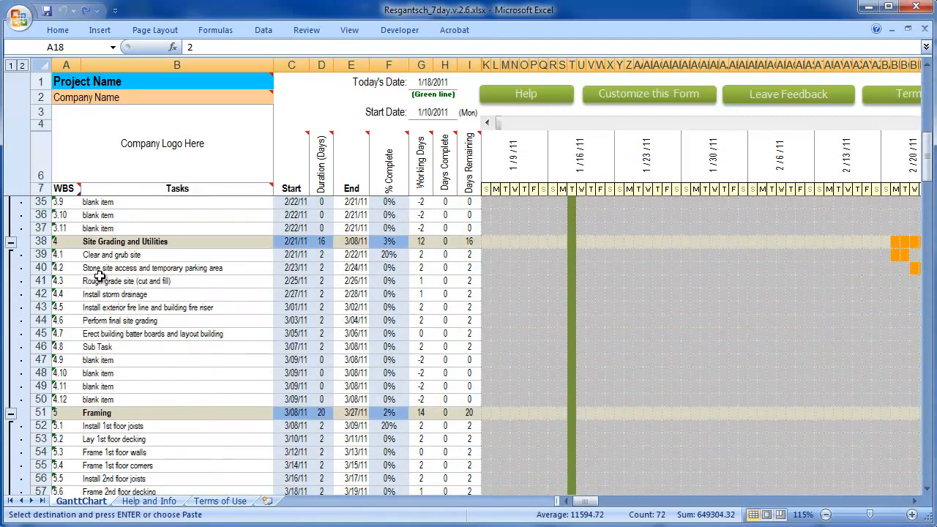
left_click(41, 241)
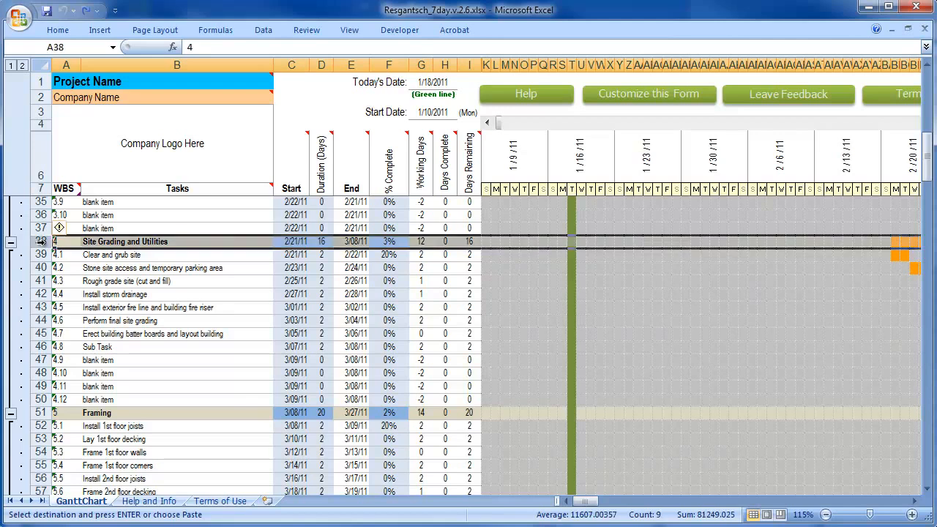
right_click(40, 241)
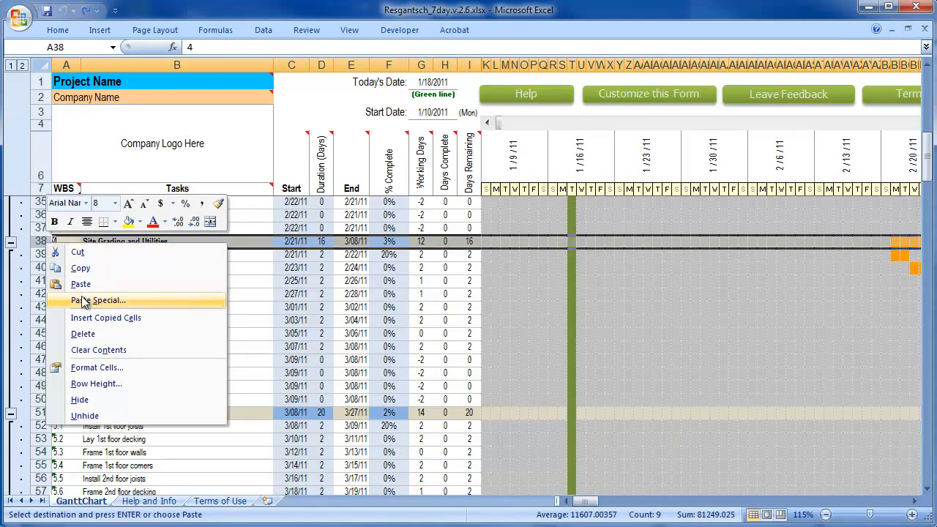
left_click(90, 318)
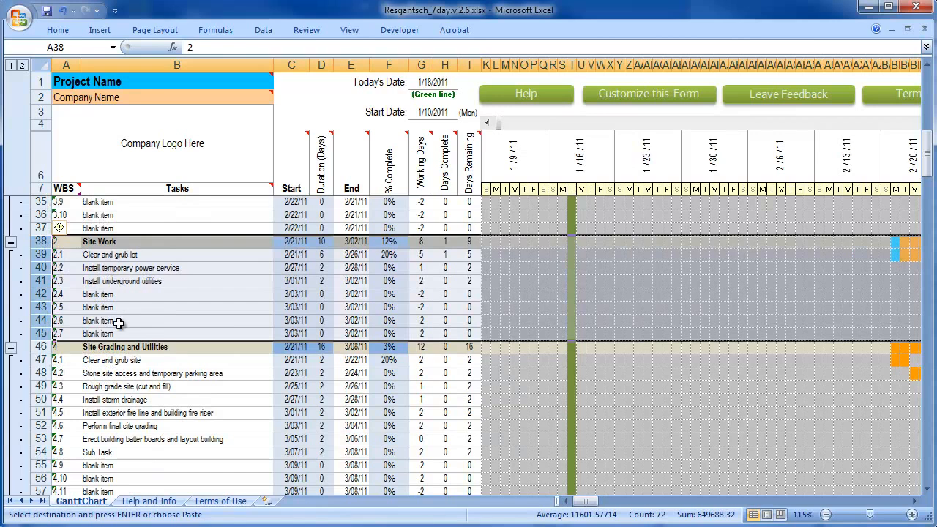
scroll(193, 335, "up", 3)
scroll(194, 336, "down", 1)
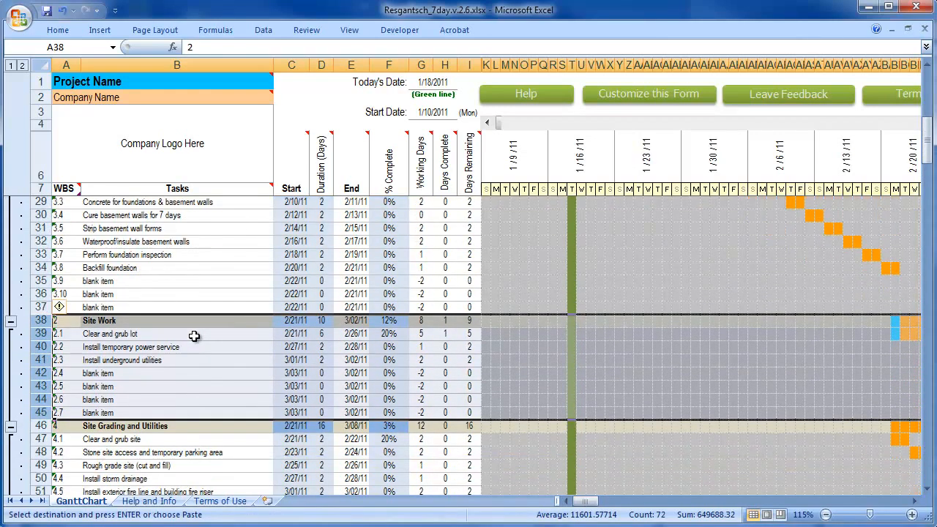
Rename the inserted section's heading in B38 as xxxxx
left_click_drag(66, 323, 66, 415)
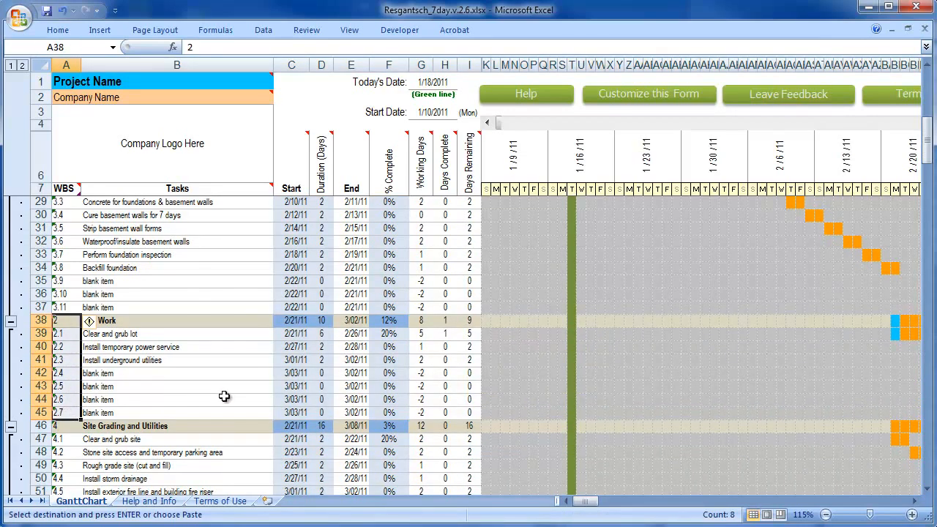
left_click_drag(292, 322, 300, 413)
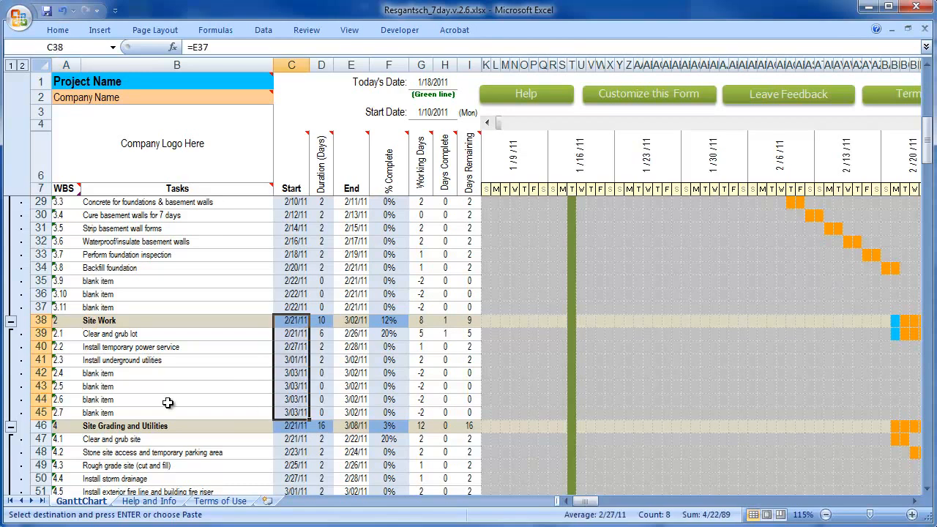
left_click(94, 321)
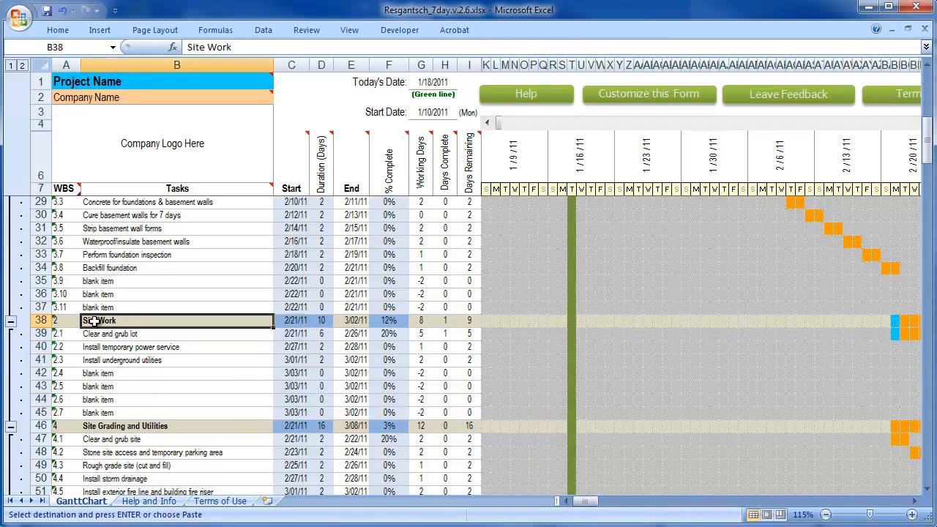
type("xxxxx")
key("Return")
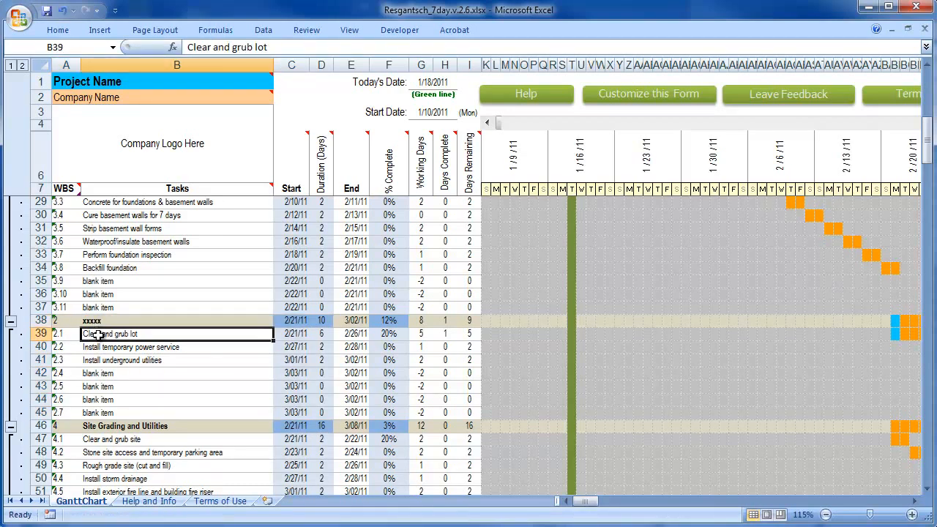
Replace the three named tasks in B39:B41 with copies of the "blank item" entry from B42
left_click(104, 373)
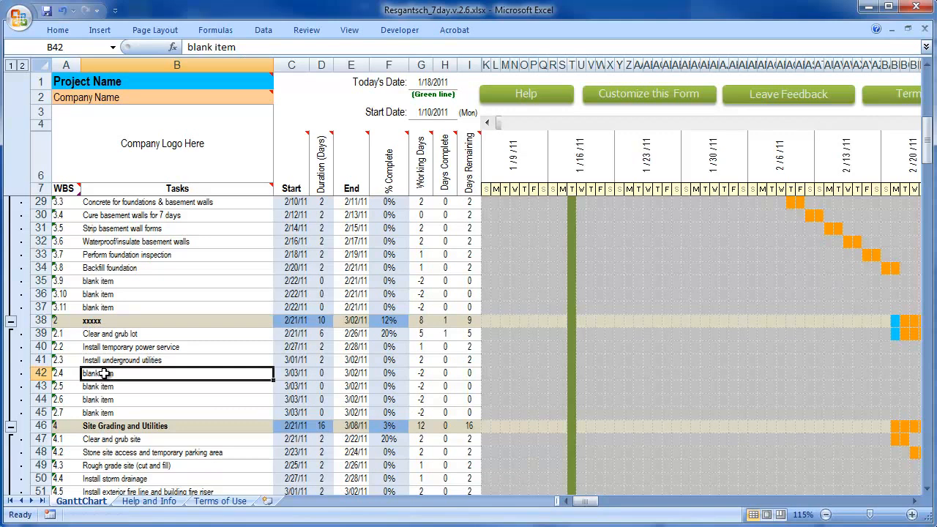
right_click(105, 374)
left_click(139, 400)
left_click_drag(102, 334, 105, 362)
right_click(104, 362)
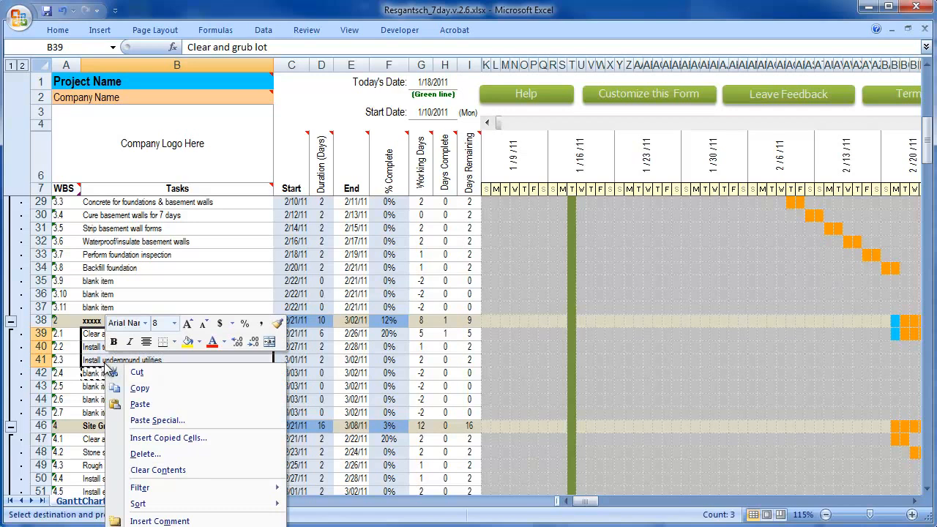
left_click(140, 405)
left_click(139, 400)
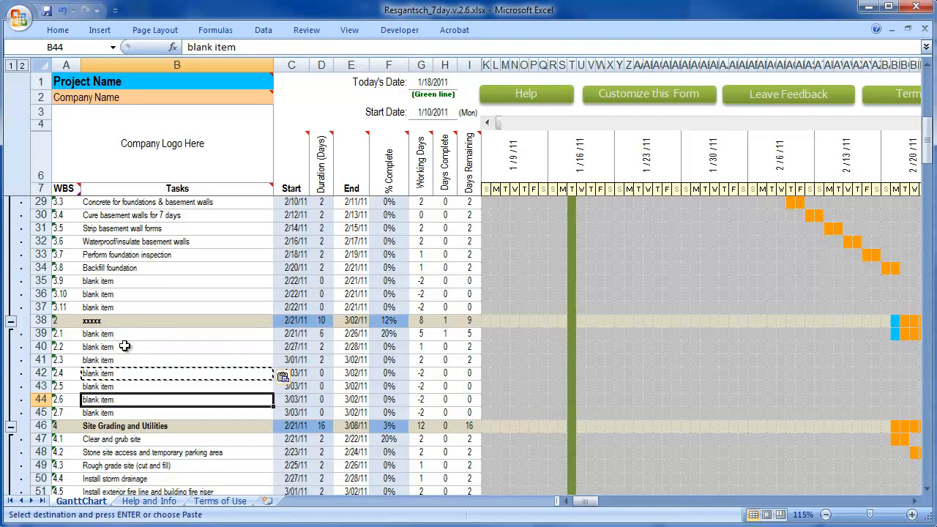
Renumber the inserted section's WBS heading as 4 and its first three tasks as 4.1, 4.2 and 4.3
left_click(60, 323)
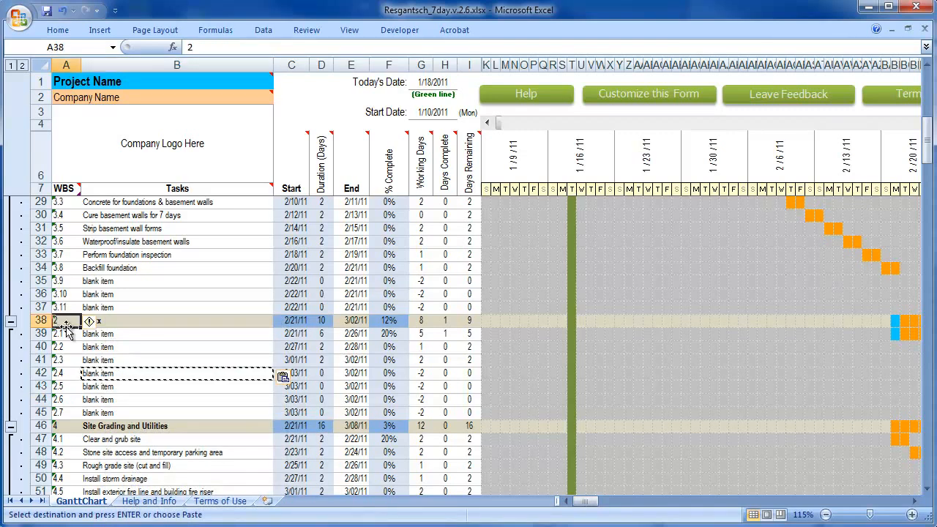
type("4")
key("Return")
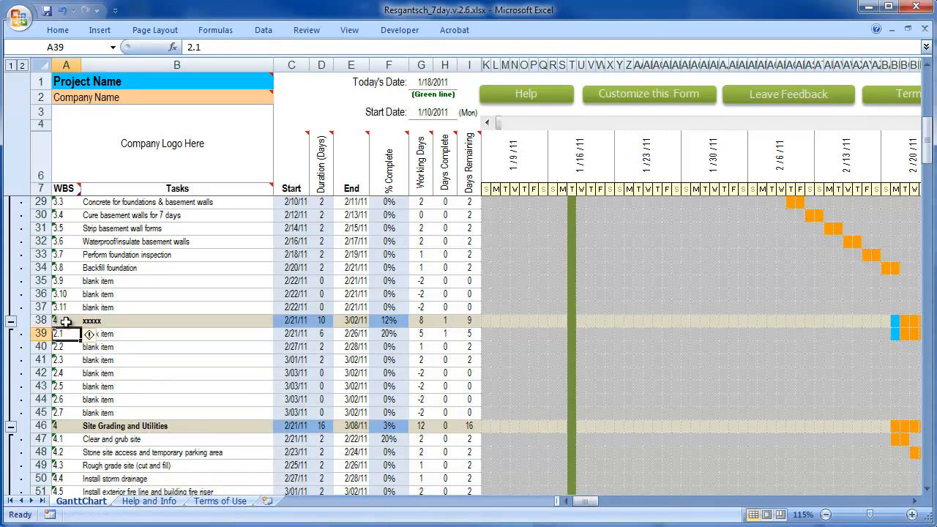
key("BackSpace")
key("Return")
type("4.2")
key("Return")
type("4")
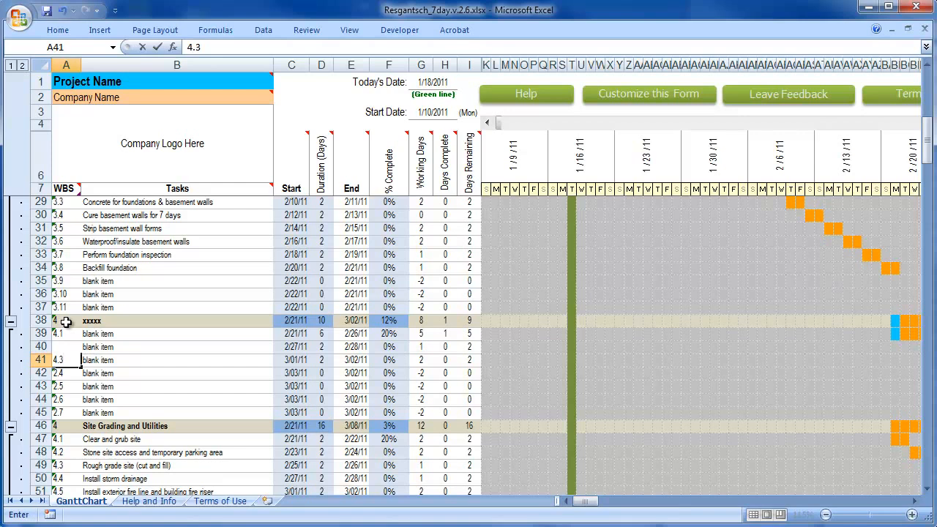
type(".3")
key("Return")
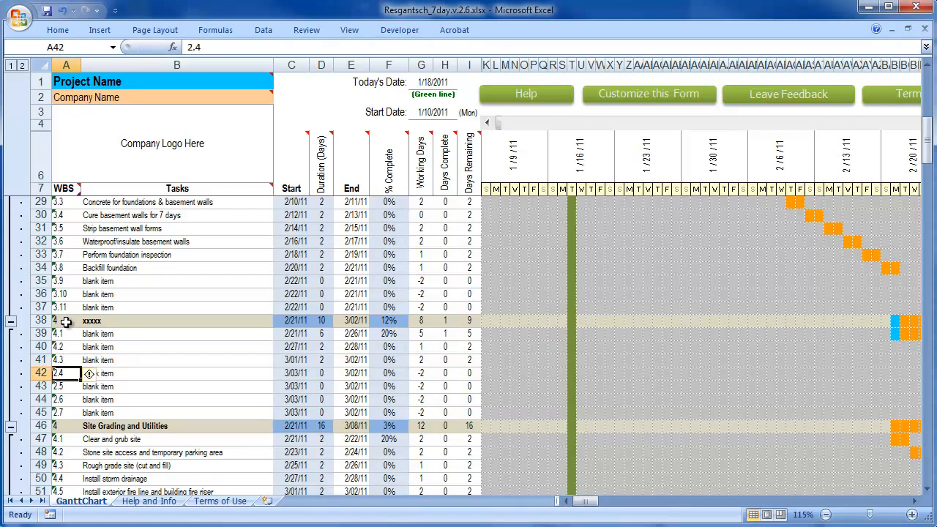
Extend the WBS numbering series from A39:A41 down to 4.7 in row 45
left_click_drag(69, 334, 63, 360)
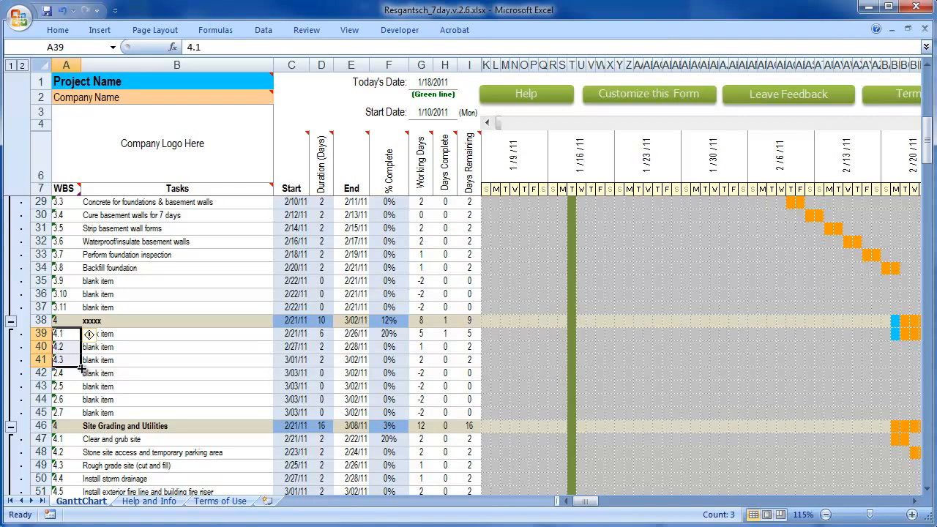
left_click_drag(81, 367, 76, 416)
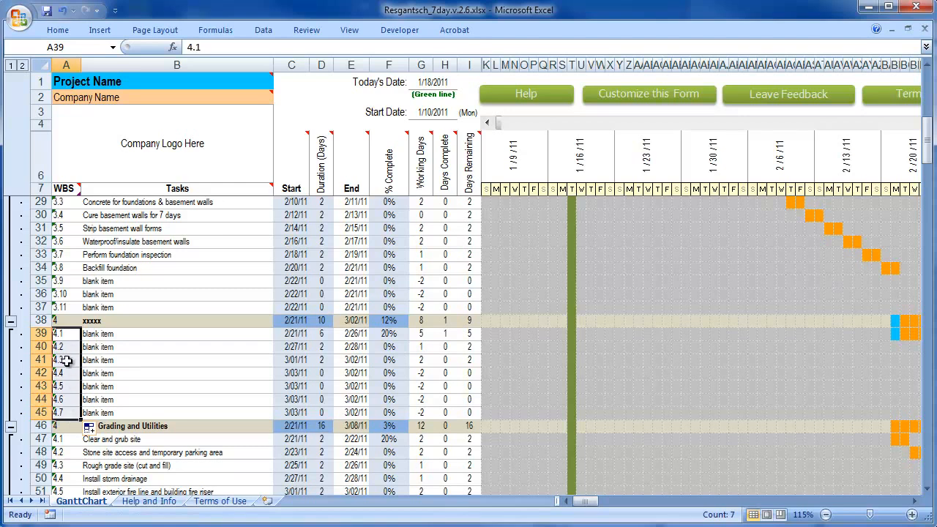
left_click(106, 374)
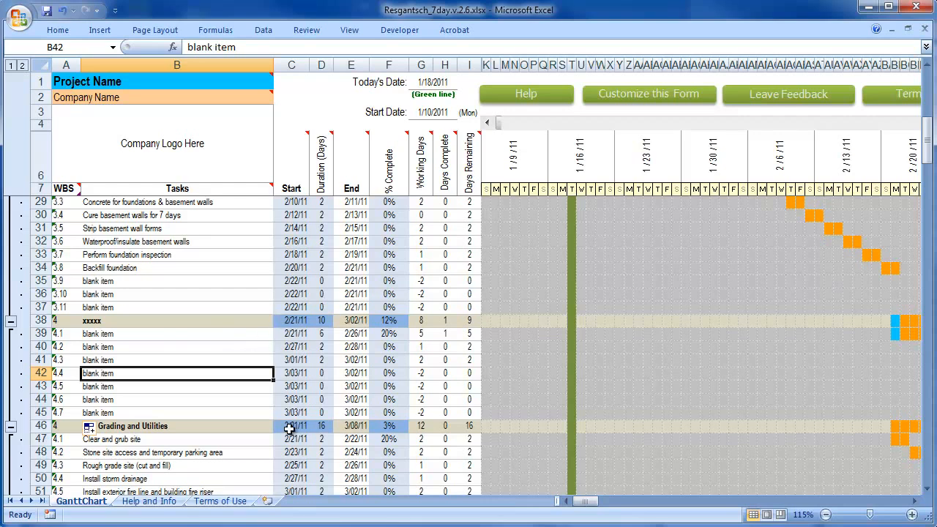
Examine the date formulas of the inserted section, the preceding end date in E37, and the start formula of Site Grading and Utilities
left_click(278, 320)
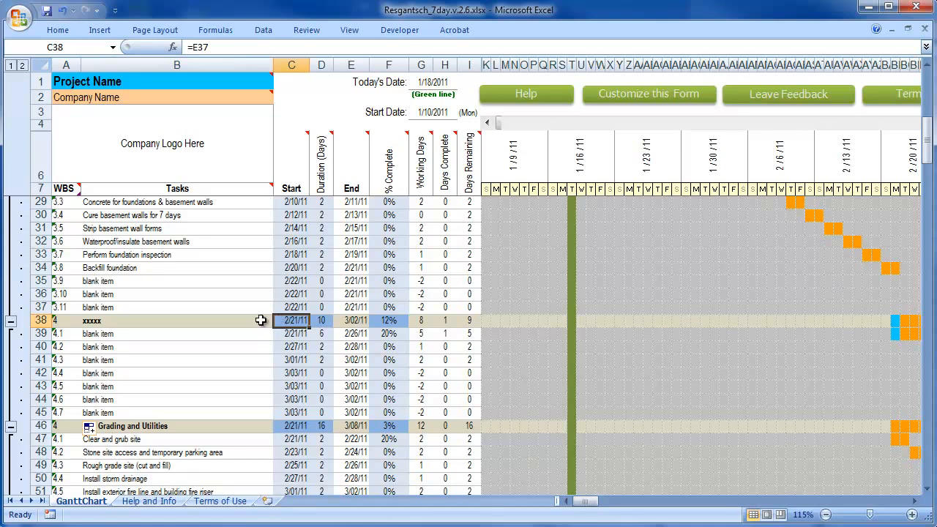
left_click(354, 307)
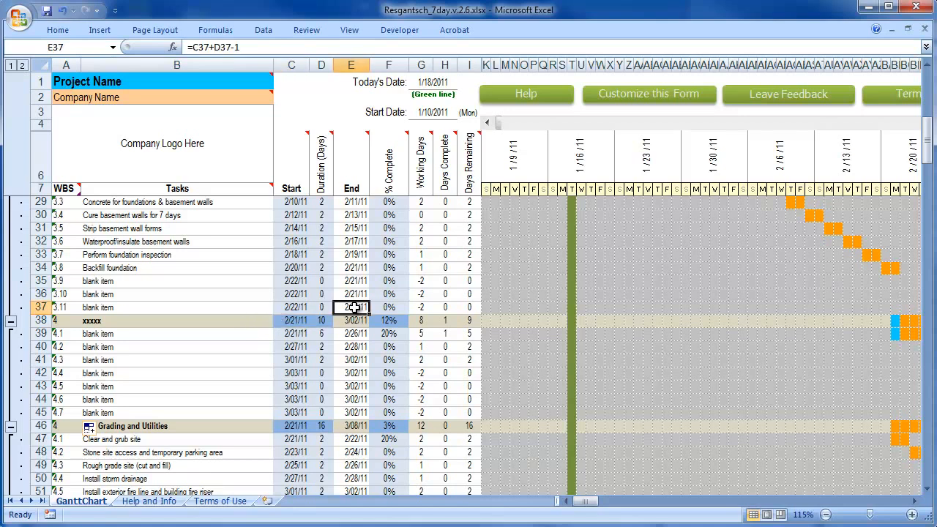
double_click(298, 322)
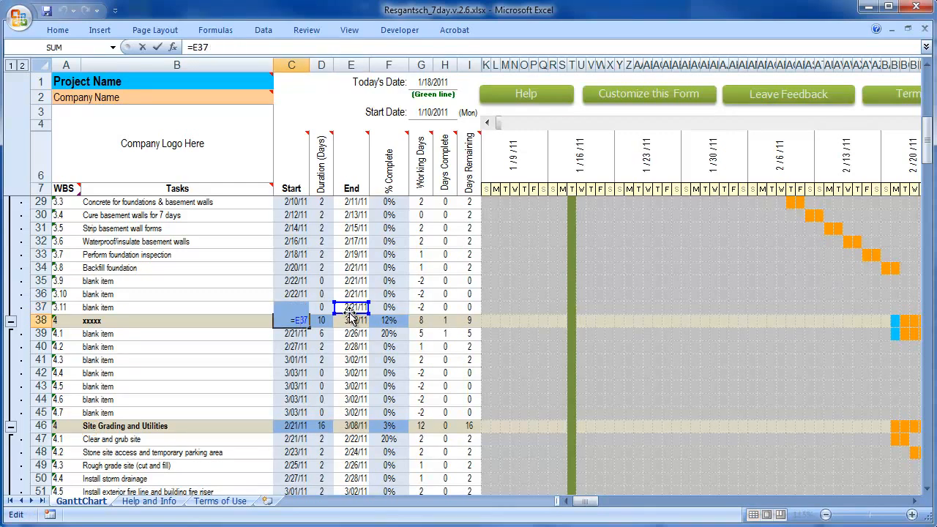
key("Escape")
left_click_drag(297, 334, 355, 413)
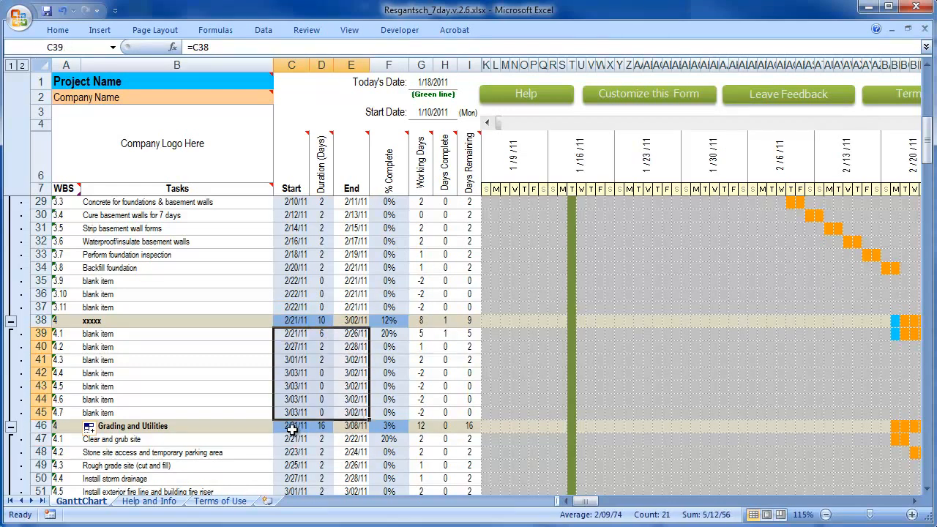
left_click(265, 428)
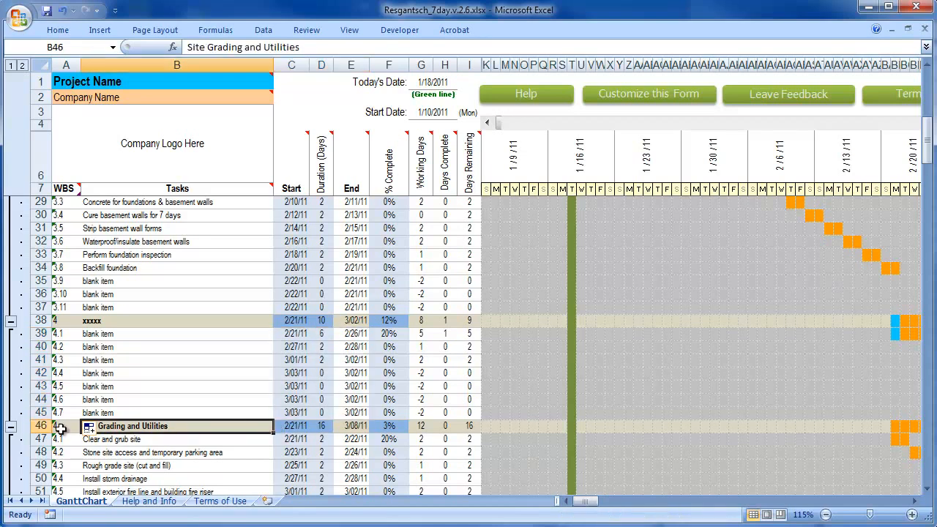
left_click_drag(30, 321, 58, 415)
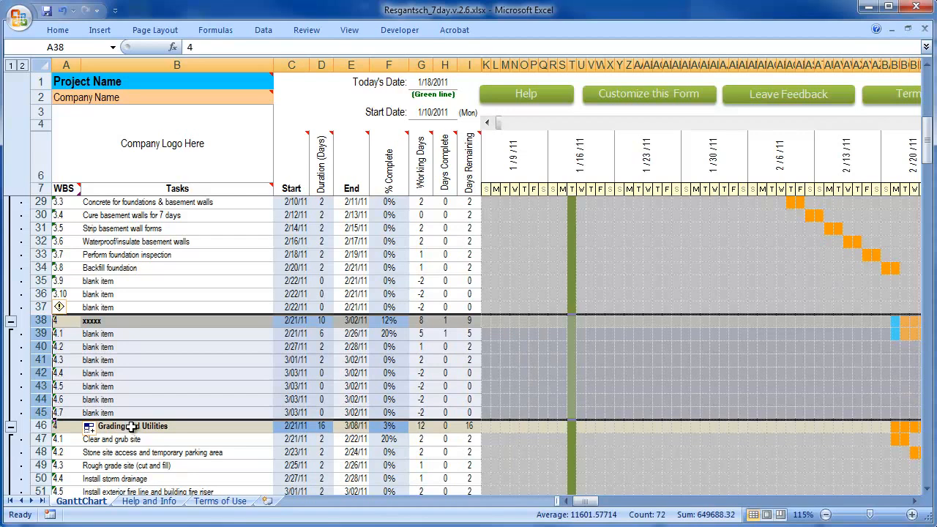
left_click(290, 426)
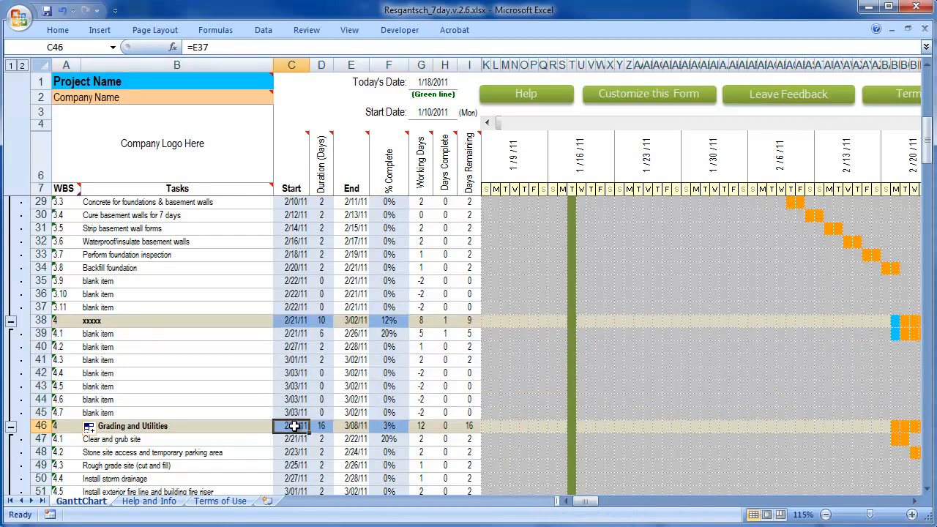
double_click(290, 426)
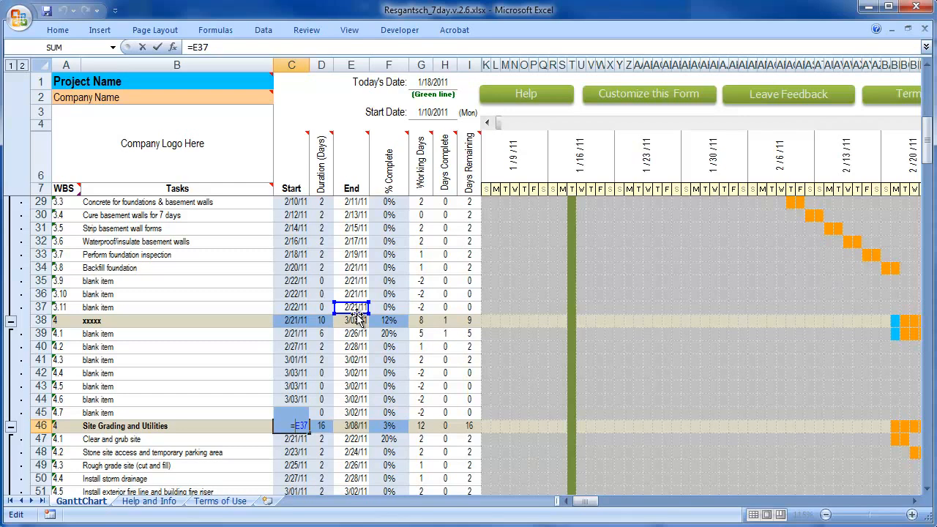
key("Down")
key("Down")
key("Down")
key("Down")
key("Down")
key("Down")
key("Down")
key("Down")
key("Escape")
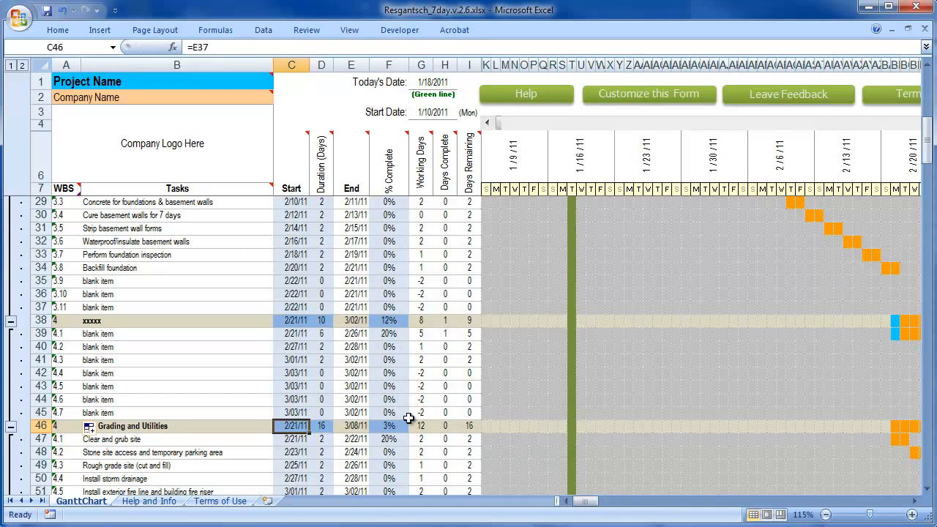
double_click(285, 425)
left_click_drag(297, 425, 316, 424)
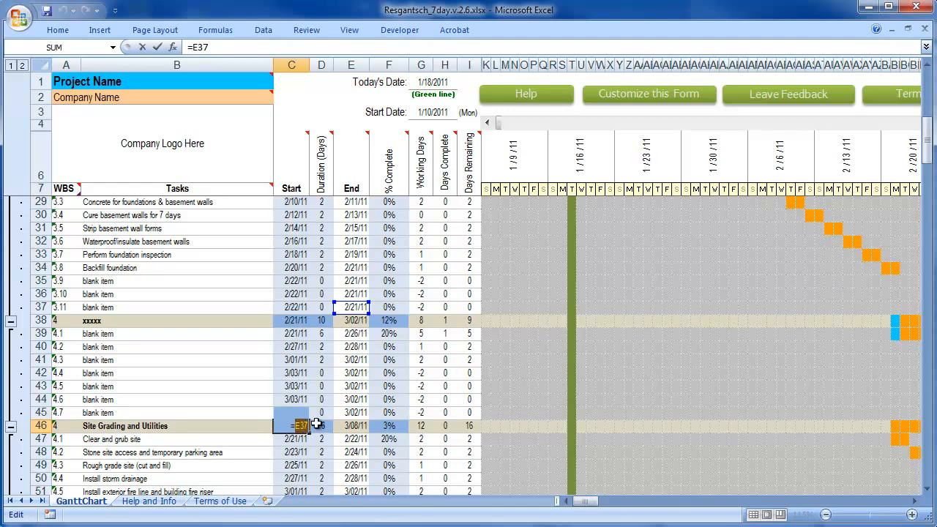
key("Escape")
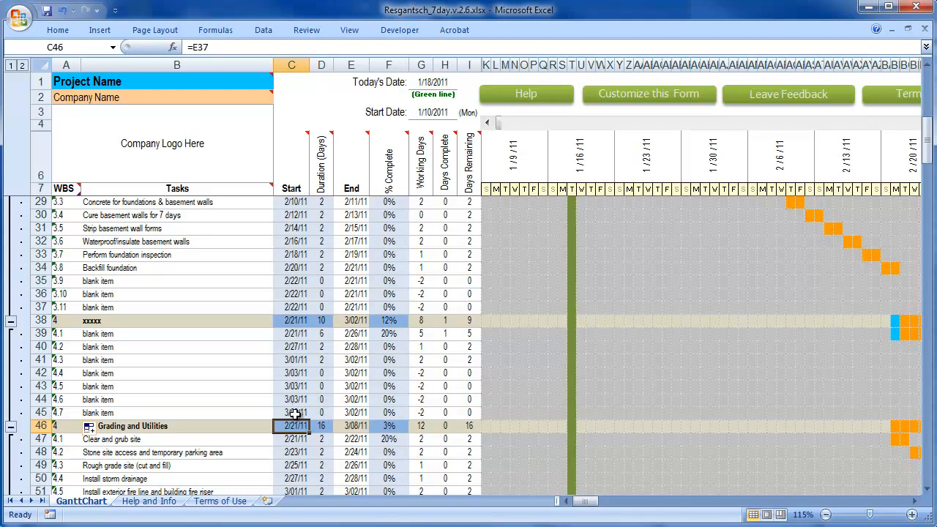
Link the Site Grading and Utilities start date in C46 to the inserted section's last end date with =E45
left_click(301, 438)
left_click(302, 427)
type("=")
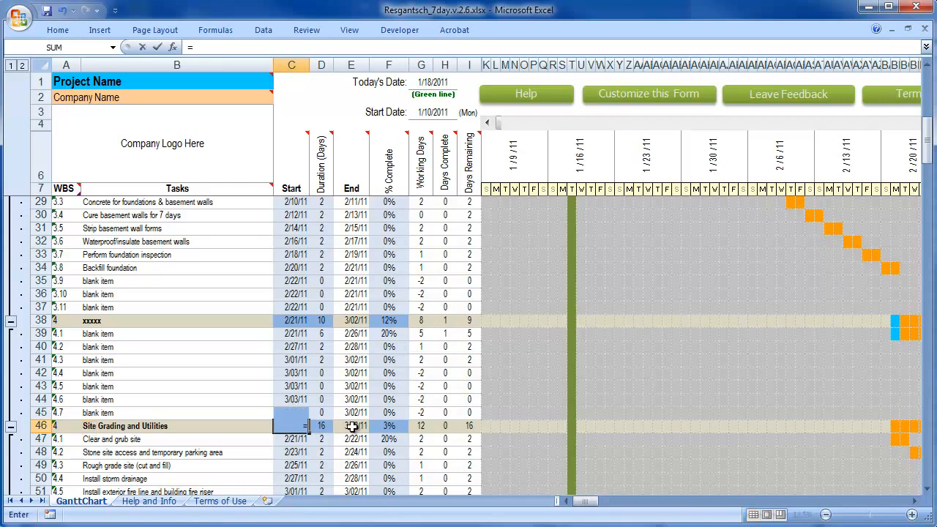
left_click(352, 413)
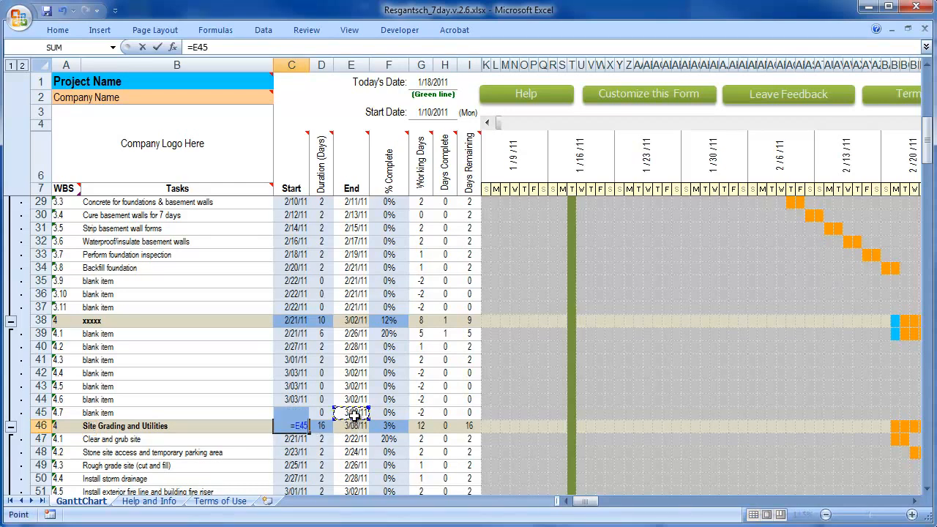
key("Return")
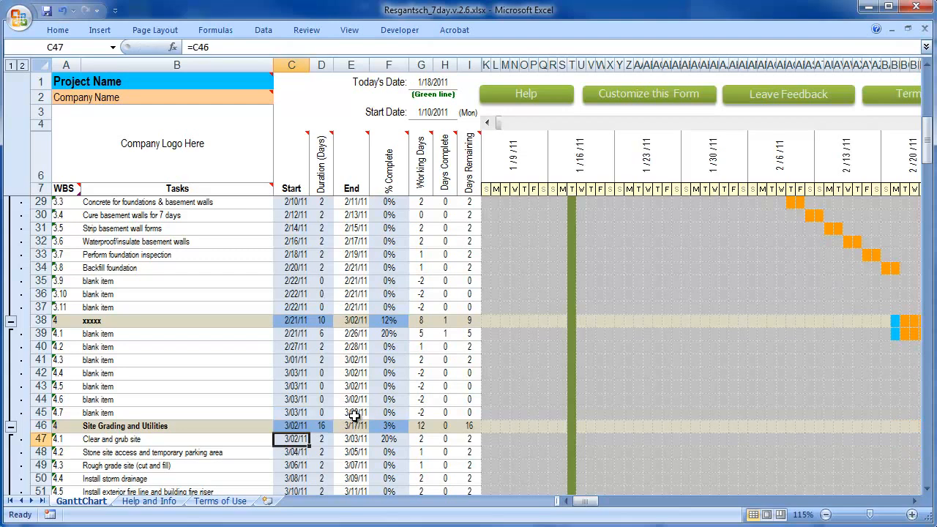
Check the start date formulas of Site Grading and Utilities in C46 and its first task, Clear and grub site, in C47
double_click(296, 425)
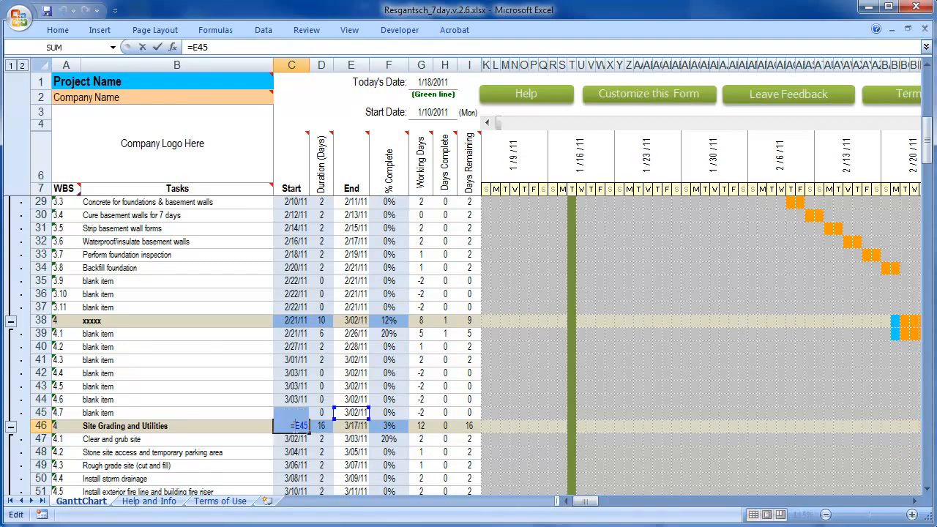
key("Escape")
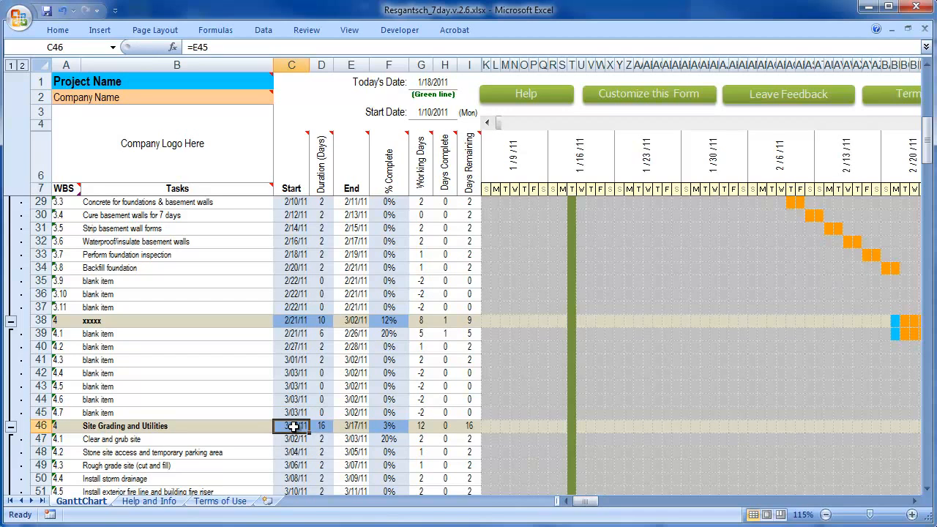
scroll(293, 426, "down", 1)
double_click(296, 399)
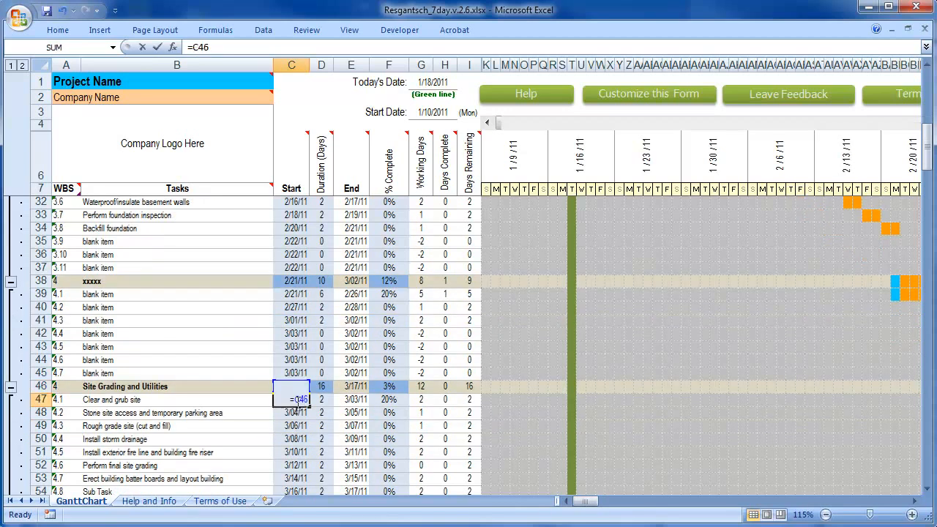
key("Escape")
left_click(297, 386)
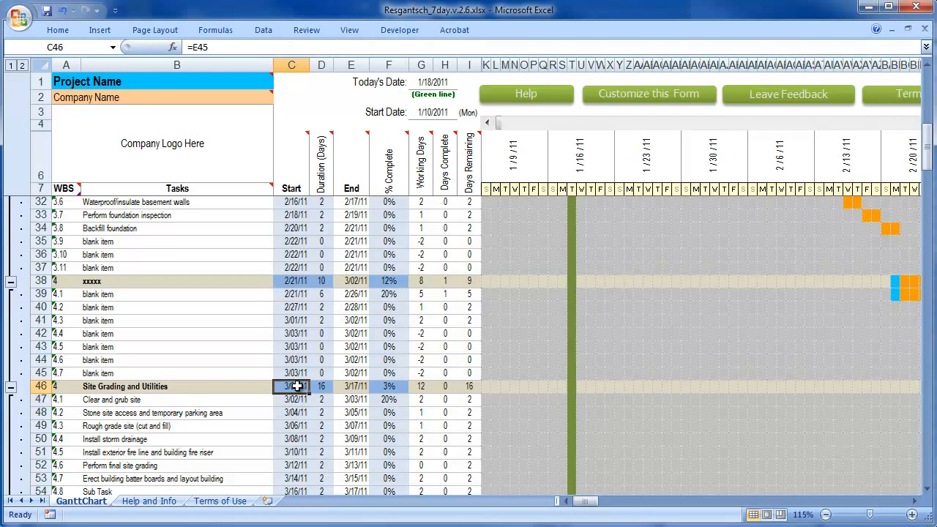
Review the inserted section B38:D45, the WBS numbers from A46 down through the remaining sections, and the Final Acceptance rows 187 to 194
left_click_drag(116, 284, 311, 369)
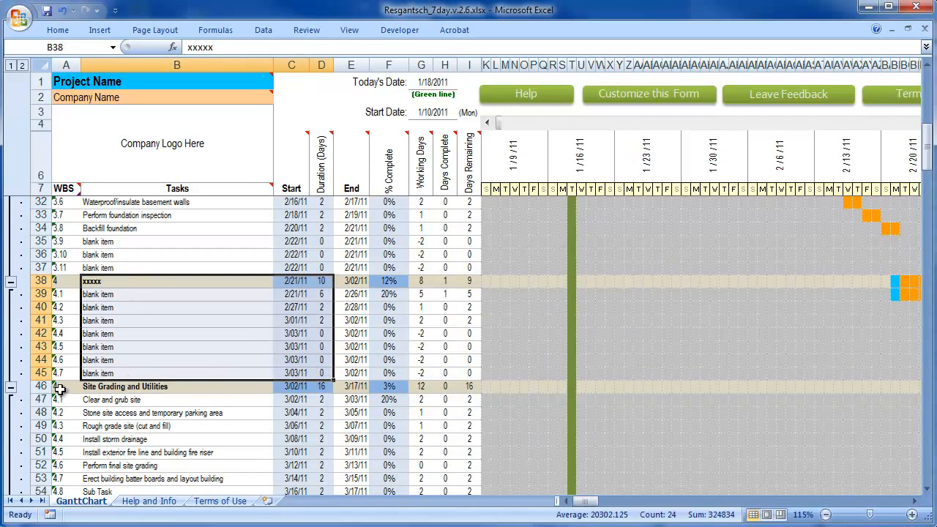
left_click(59, 388)
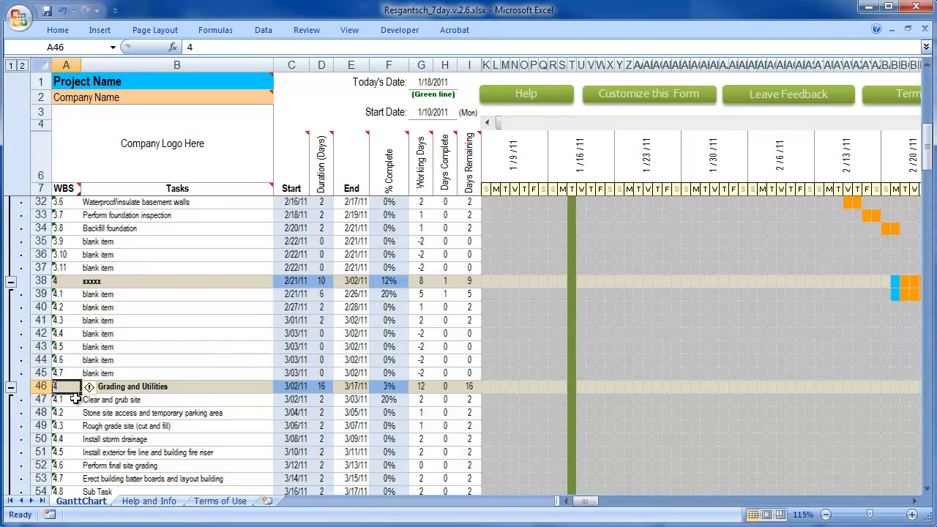
left_click_drag(66, 388, 73, 480)
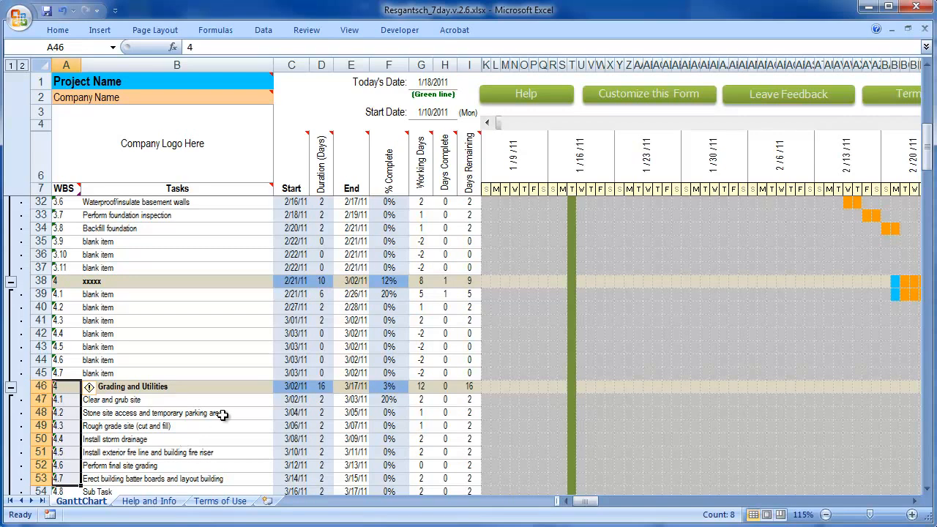
left_click_drag(928, 162, 929, 176)
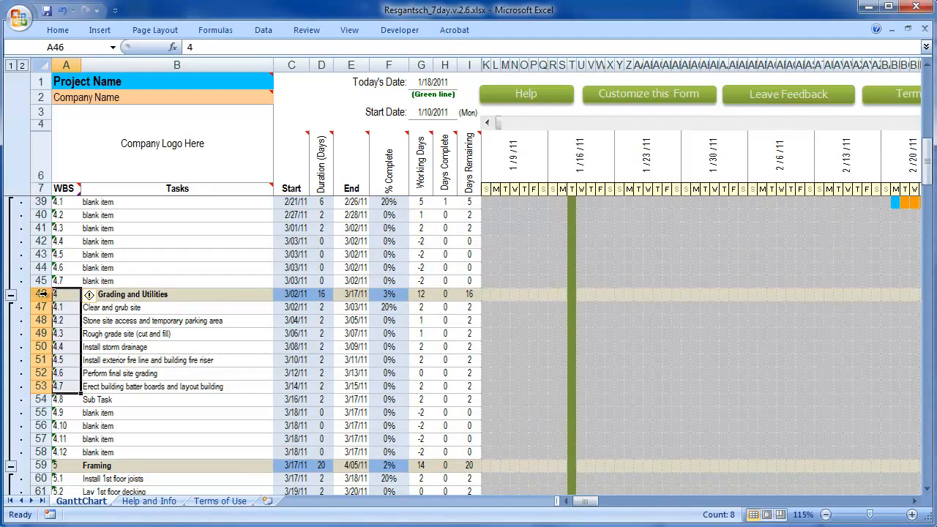
left_click_drag(59, 295, 69, 471)
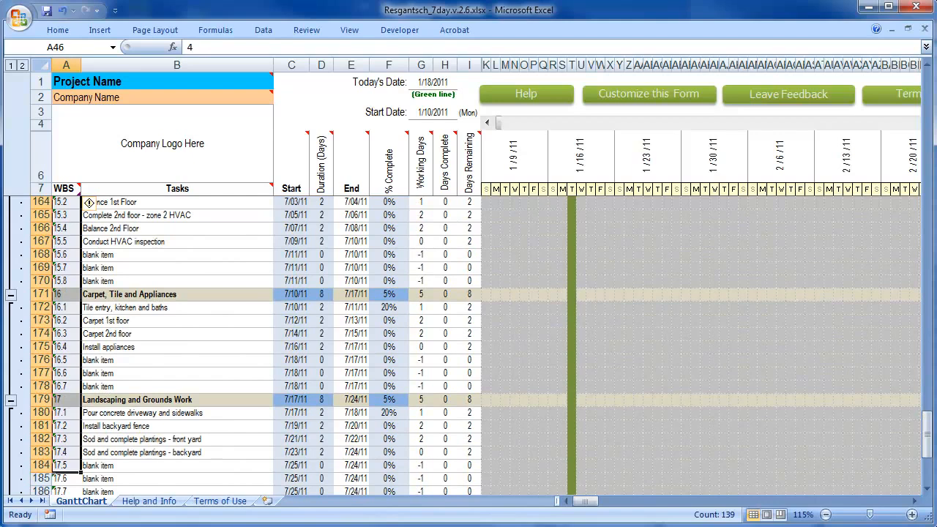
left_click_drag(930, 436, 927, 475)
left_click_drag(40, 360, 42, 452)
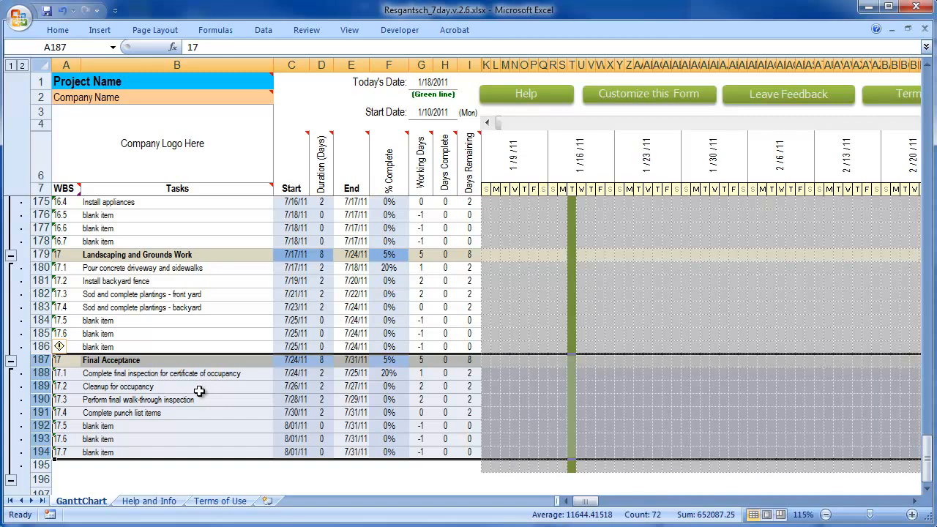
Try copying rows 128 to 194, from Paint and Wallpaper through Final Acceptance, towards the empty row below the last section
left_click(40, 453)
scroll(54, 451, "up", 13)
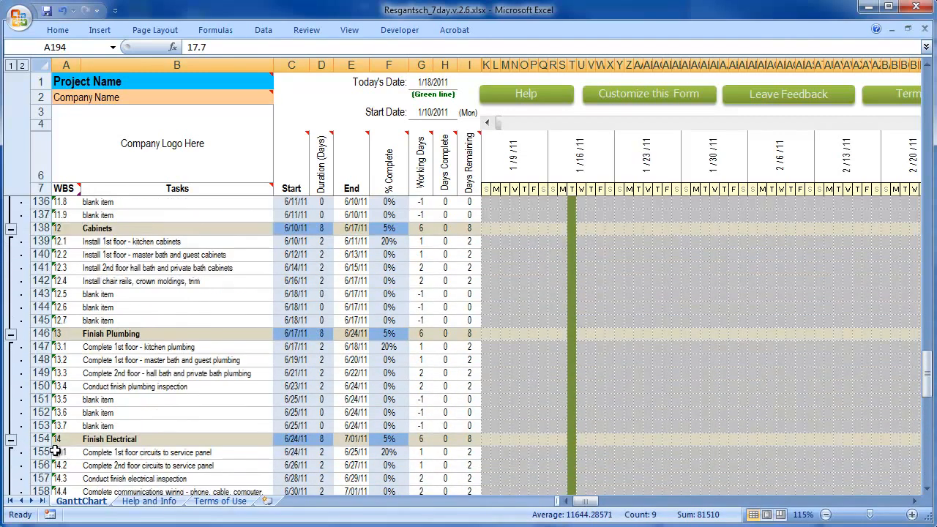
scroll(55, 452, "up", 5)
left_click(41, 294, "shift")
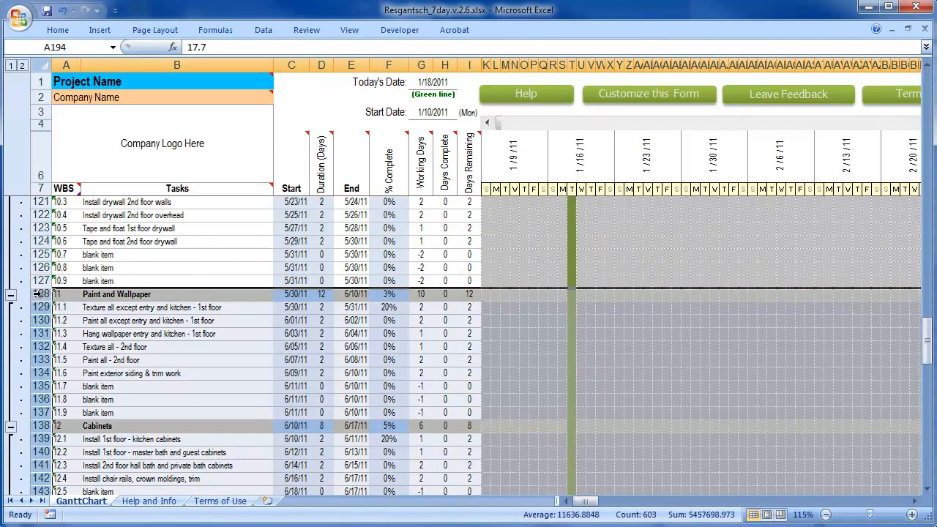
right_click(41, 294)
left_click(73, 321)
scroll(256, 329, "down", 20)
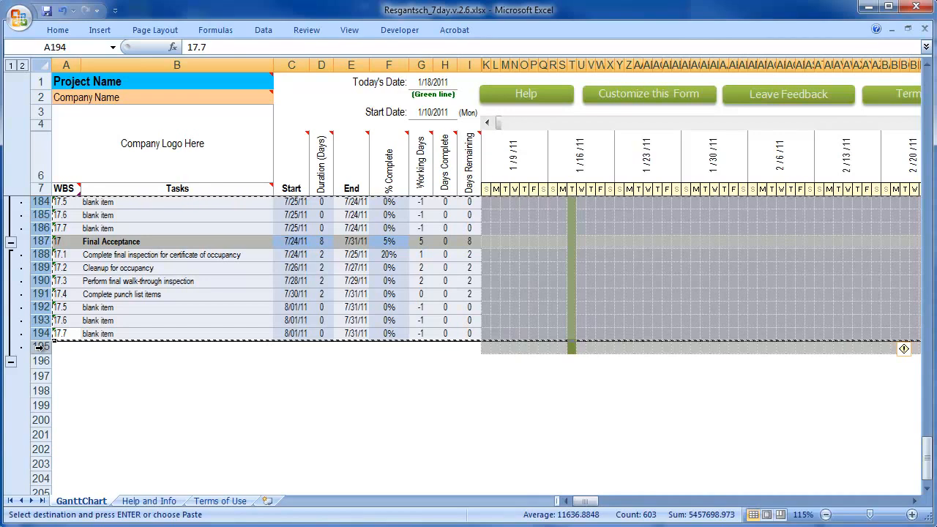
left_click(158, 295)
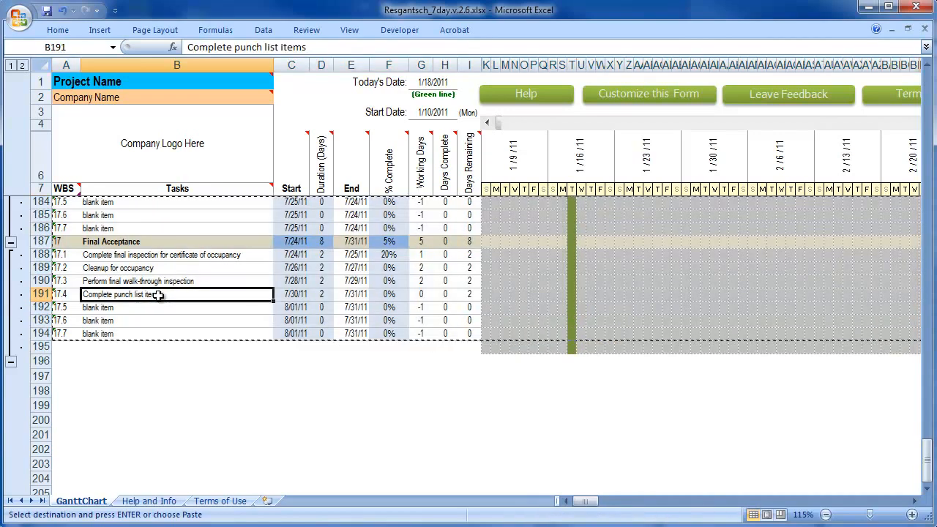
key("Escape")
left_click(157, 245)
left_click_drag(157, 245, 160, 256)
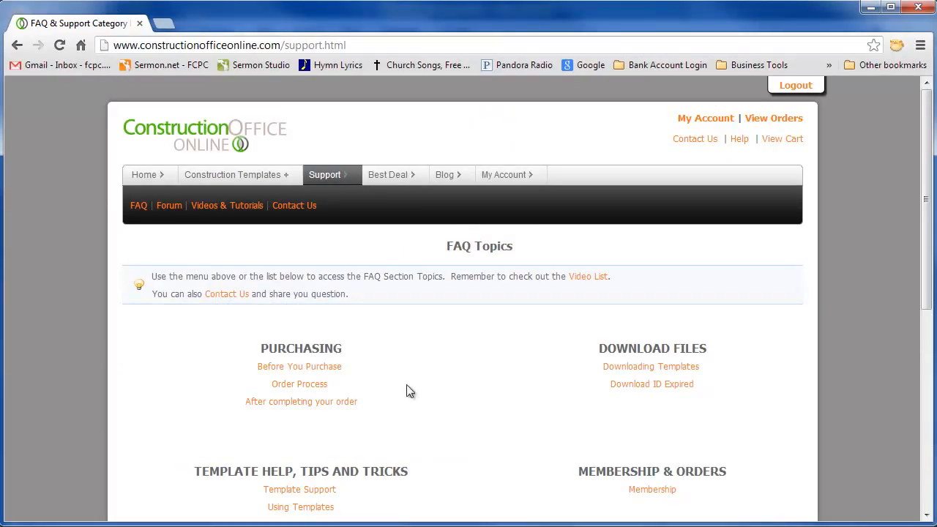
Switch to the browser and open the forum from the support section of the ConstructionOffice Online website
left_click(369, 45)
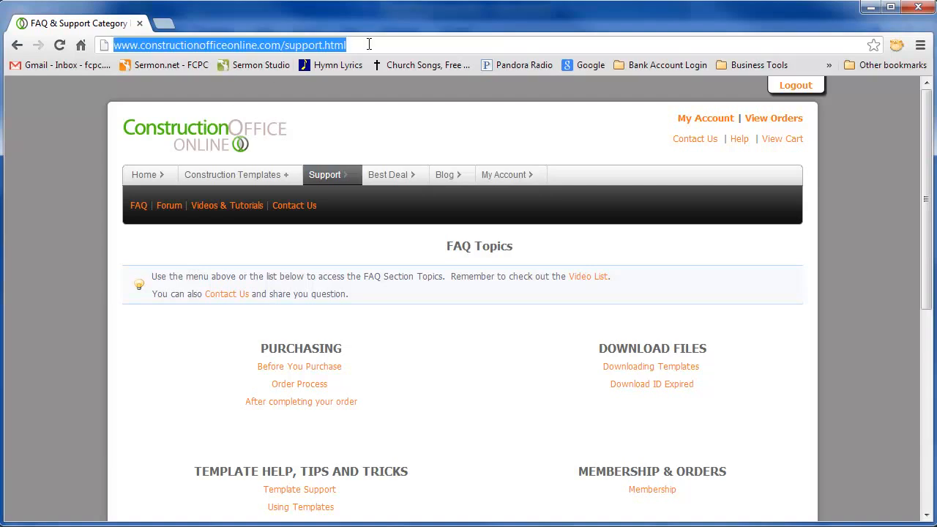
mouse_move(338, 181)
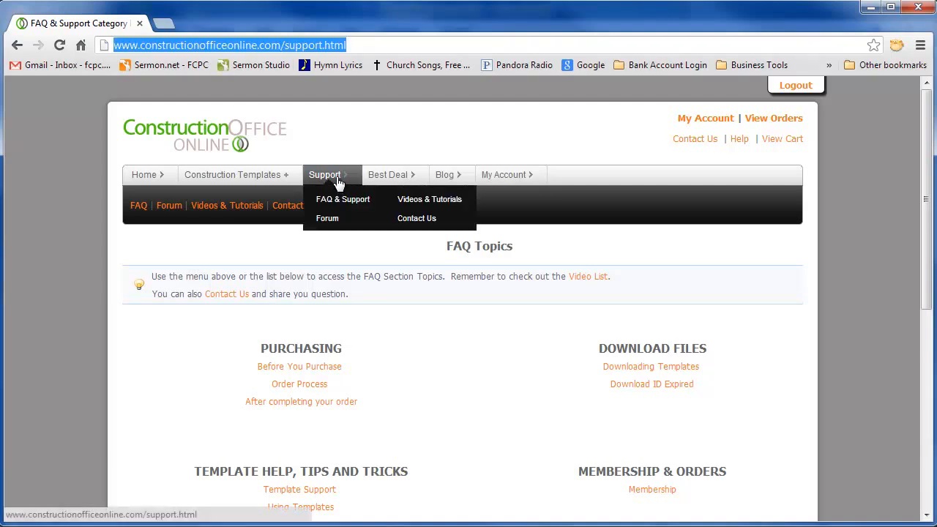
left_click(331, 221)
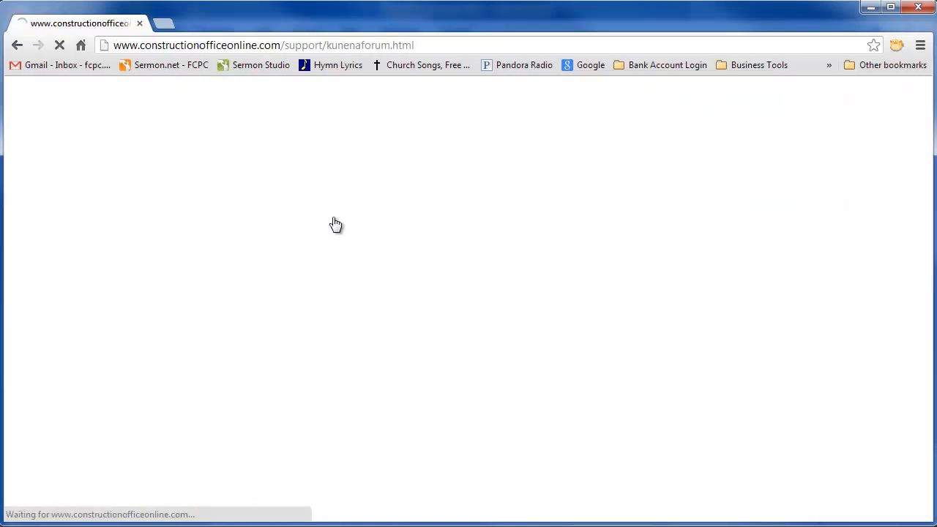